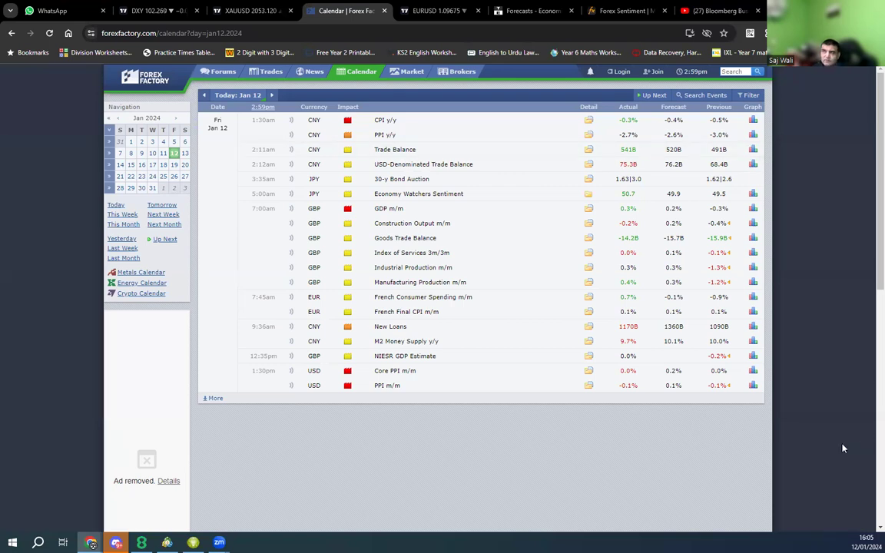
# - View the Forex Factory calendar for Jan 15, 2024, then select Jan 16 in the mini-calendar
pyautogui.moveTo(729, 392)
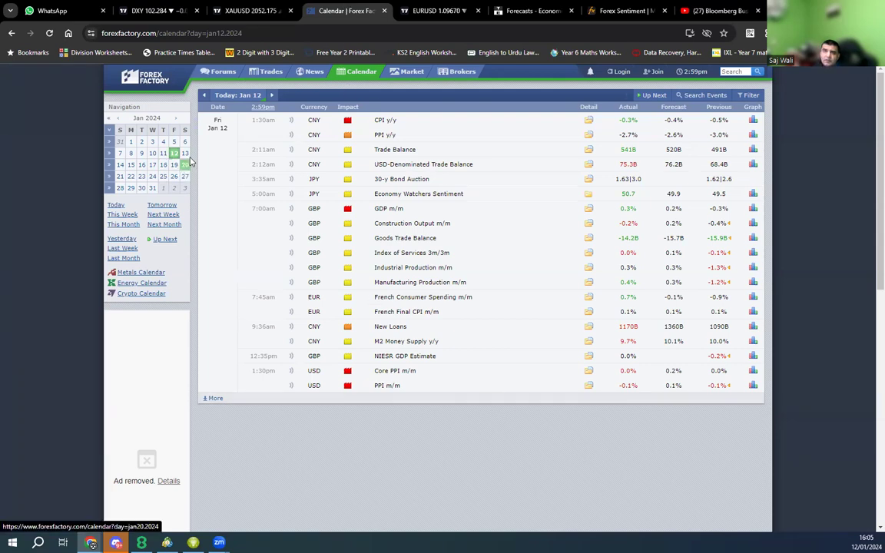
pyautogui.click(132, 166)
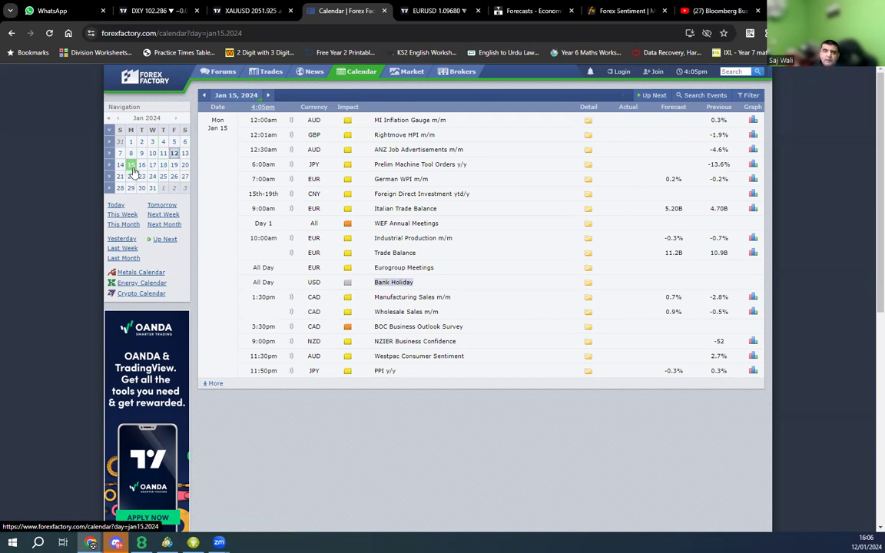
pyautogui.click(132, 166)
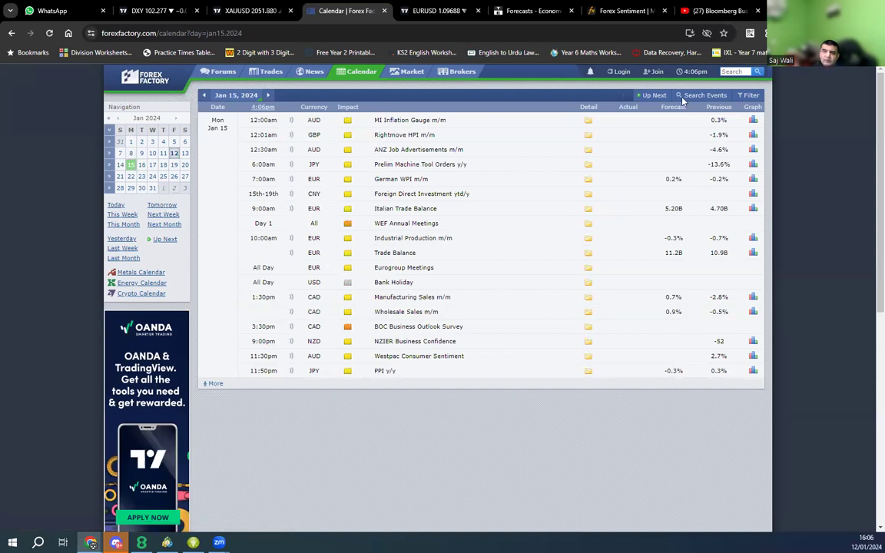
pyautogui.click(142, 166)
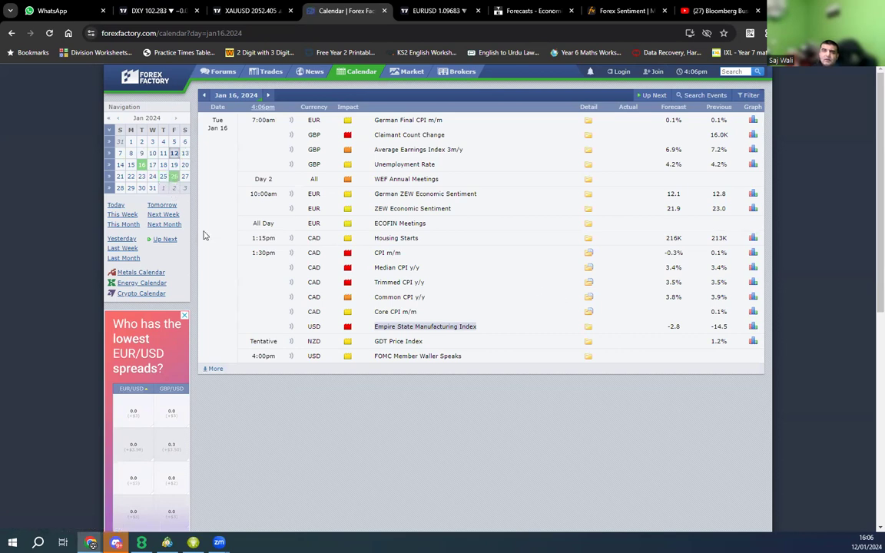
# - Uncheck yellow Expected Impact in the calendar filter, apply it, and move on to Jan 17
pyautogui.click(749, 95)
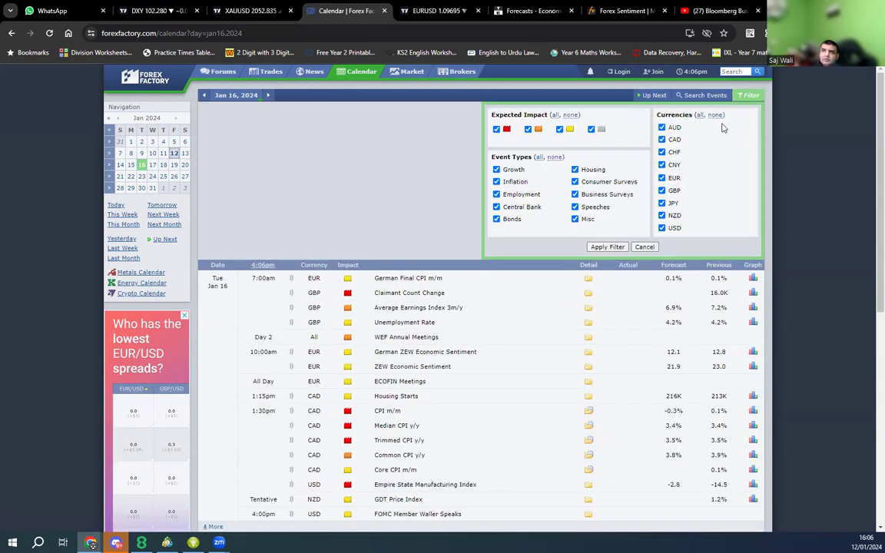
pyautogui.click(695, 73)
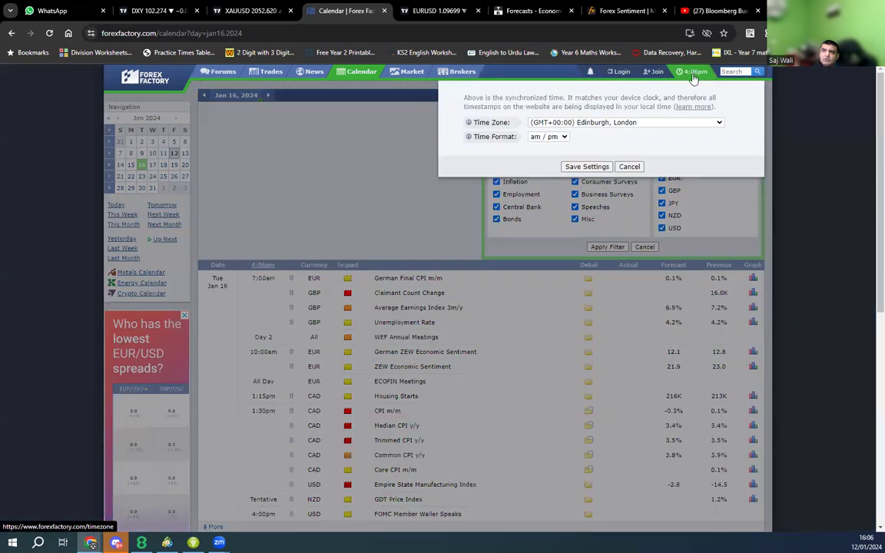
pyautogui.click(629, 166)
pyautogui.click(559, 129)
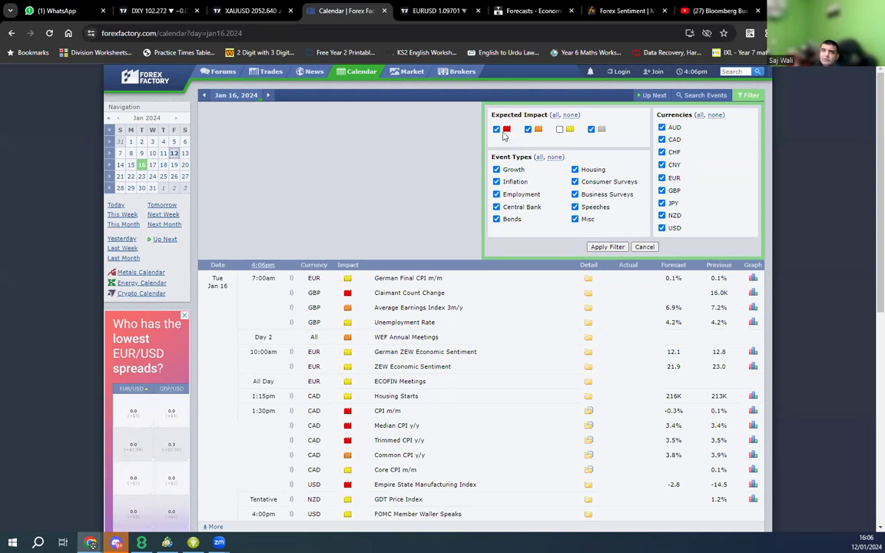
pyautogui.click(591, 246)
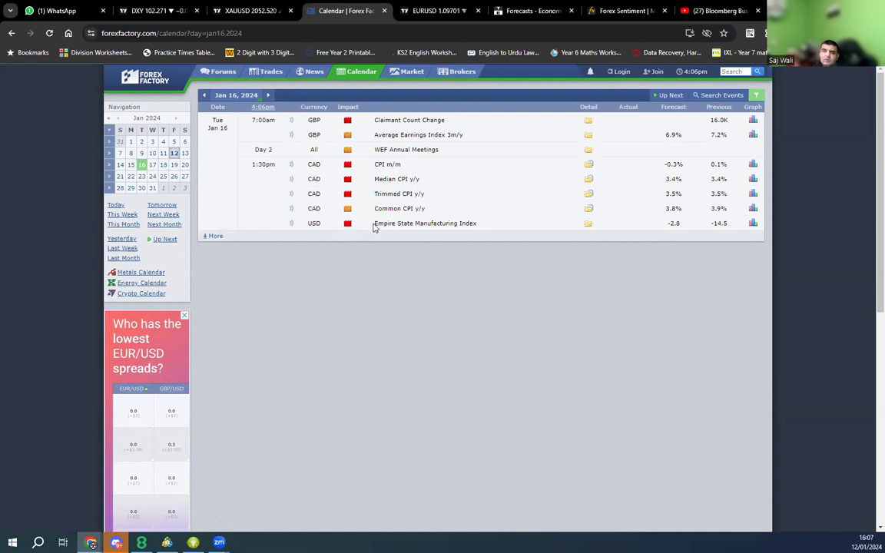
pyautogui.click(153, 166)
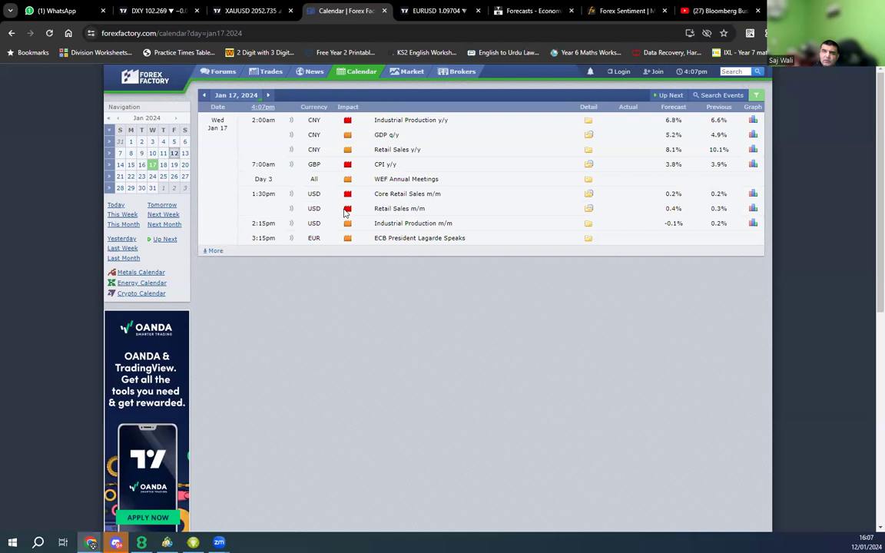
pyautogui.click(164, 166)
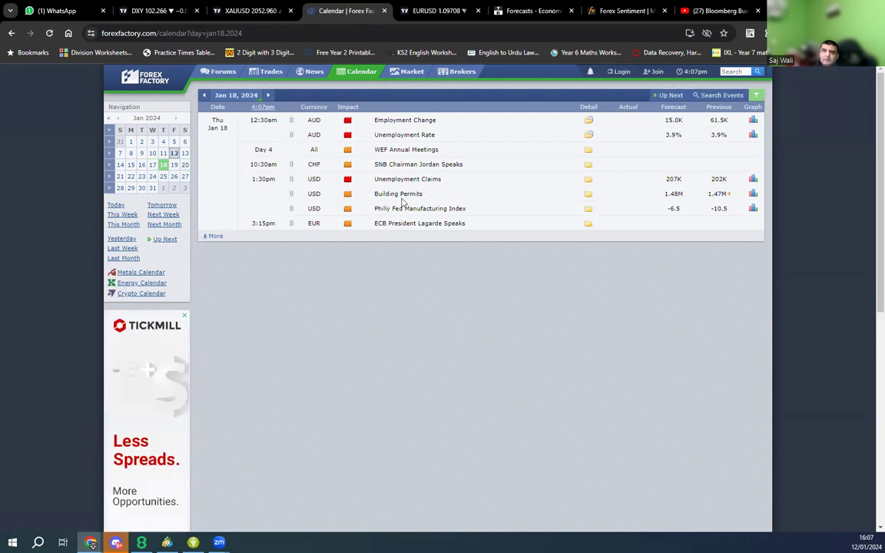
pyautogui.click(174, 166)
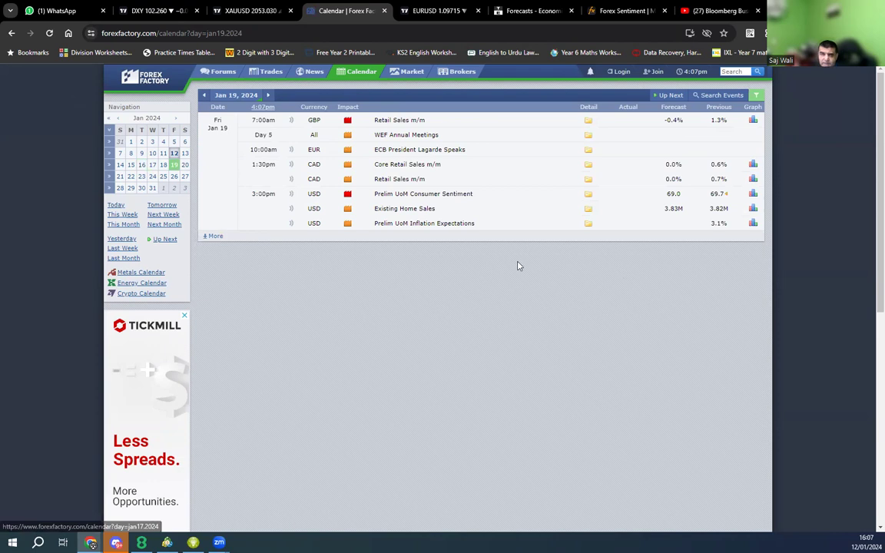
pyautogui.click(143, 166)
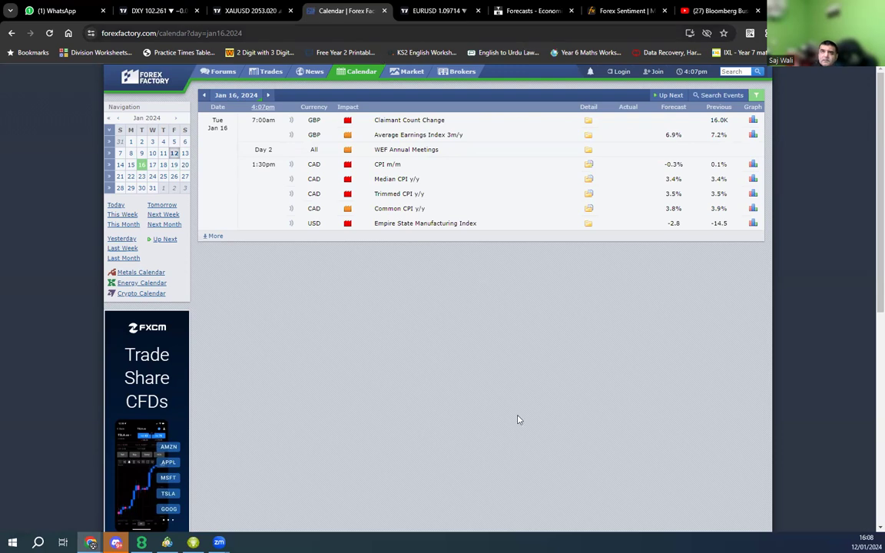
# - Open the DXY chart and draw a rectangle around the early-January candles
pyautogui.click(154, 11)
pyautogui.scroll(-2, 848, 178)
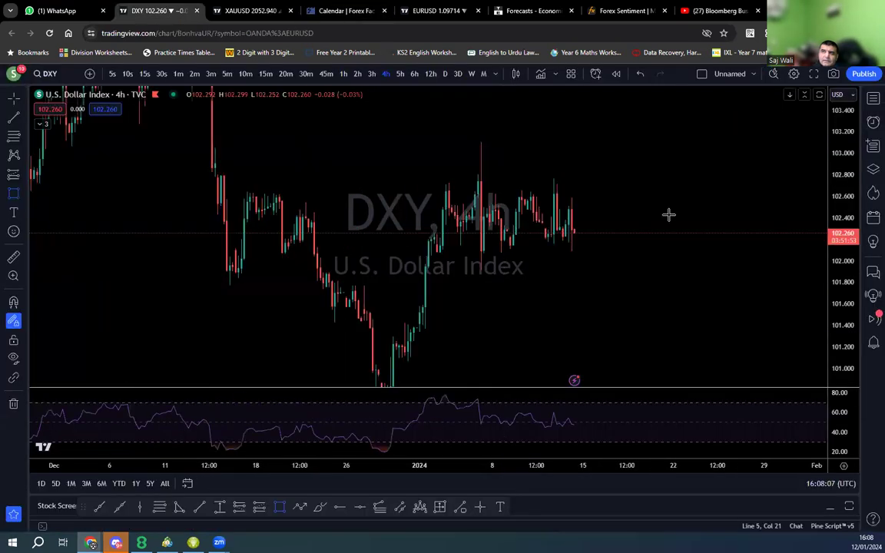
pyautogui.scroll(2, 753, 173)
pyautogui.scroll(-1, 629, 251)
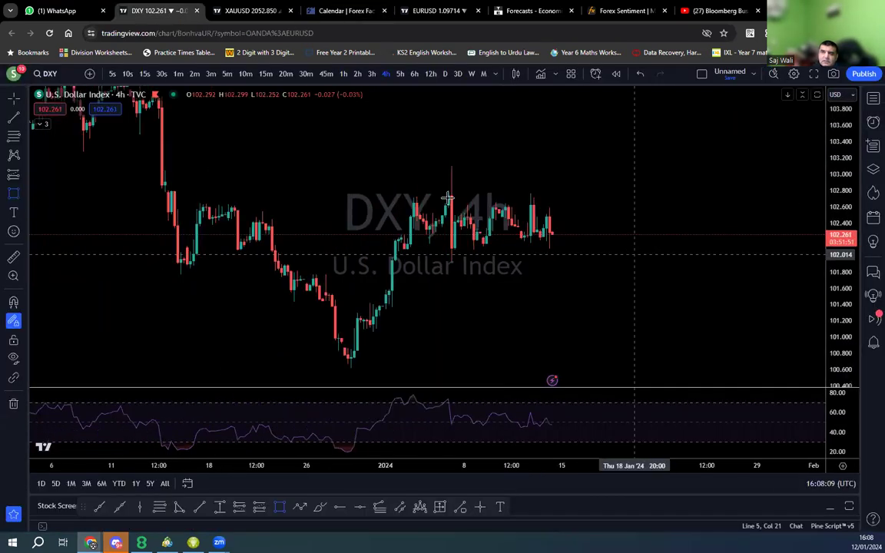
pyautogui.scroll(-1, 615, 262)
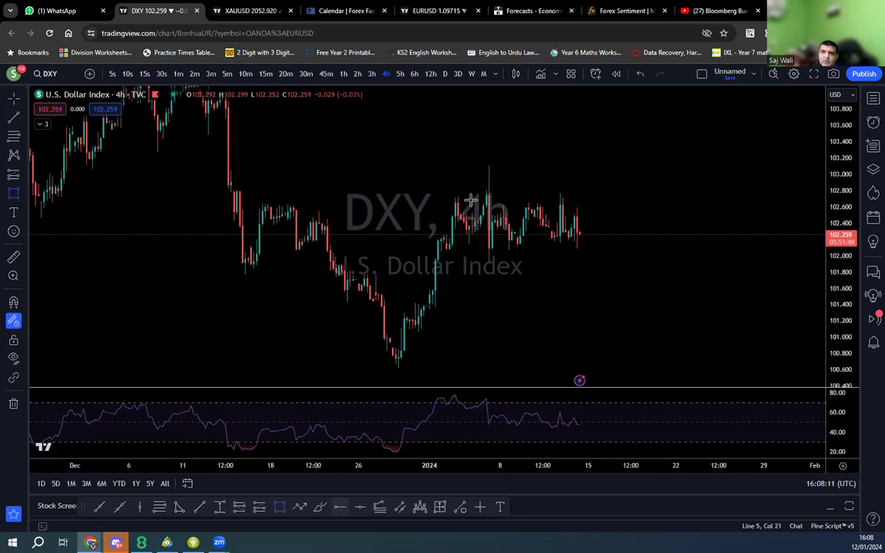
pyautogui.moveTo(443, 201); pyautogui.dragTo(463, 249)
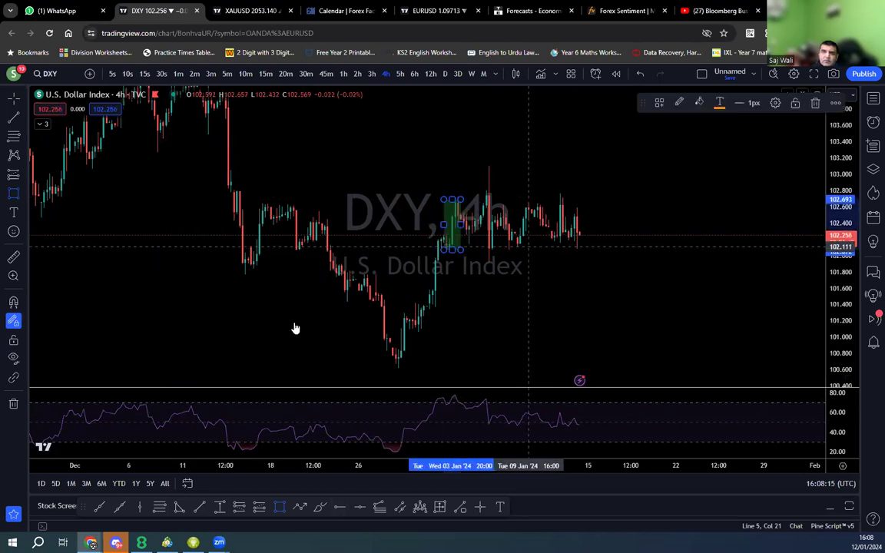
pyautogui.click(502, 166)
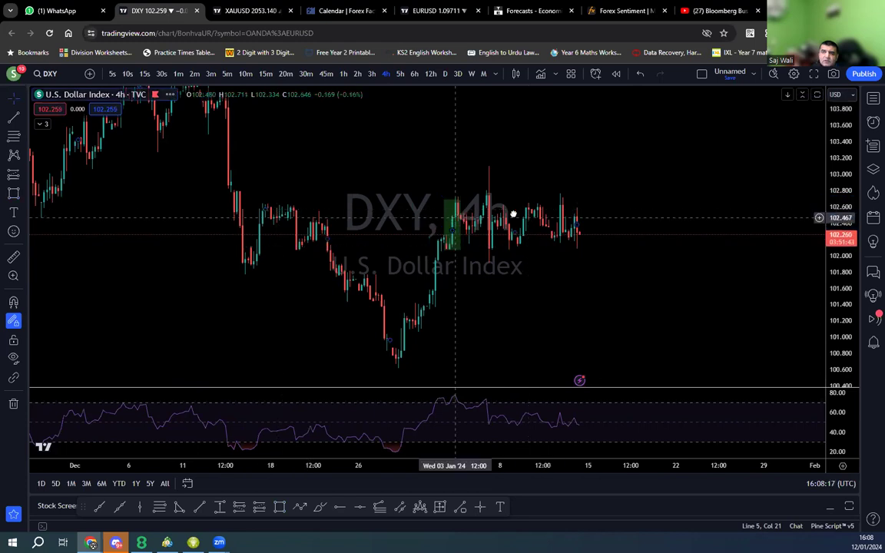
# - Remove the rectangle, then set DXY to 1-hour with the price scale auto-fitted
pyautogui.moveTo(514, 214); pyautogui.dragTo(565, 217)
pyautogui.moveTo(340, 233); pyautogui.dragTo(304, 235)
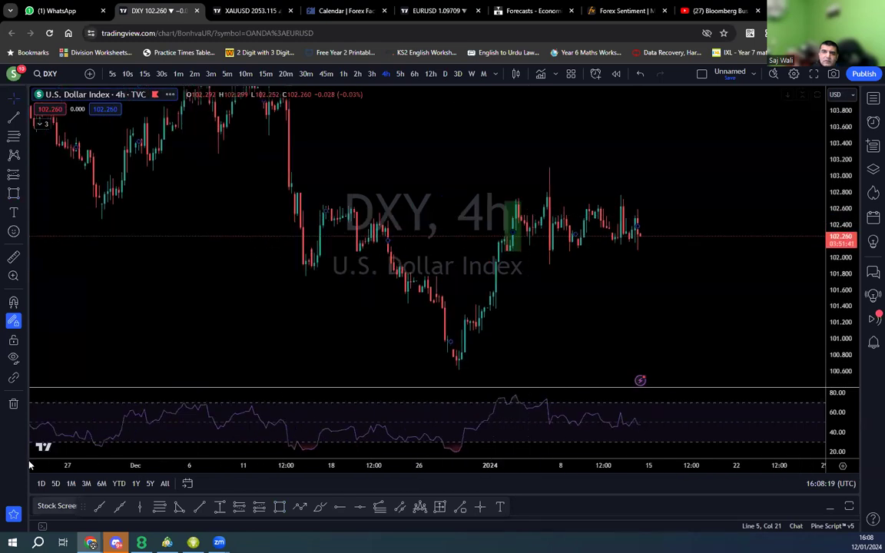
pyautogui.click(13, 405)
pyautogui.click(59, 403)
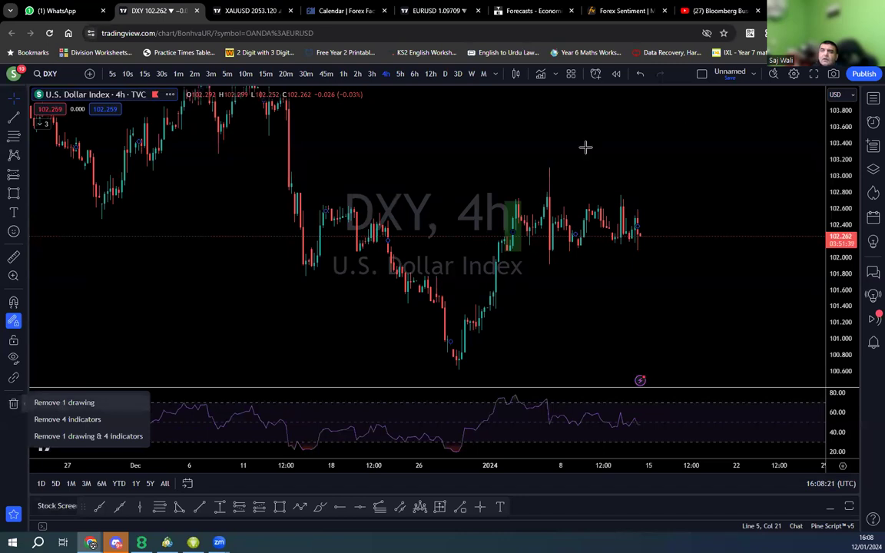
pyautogui.moveTo(550, 244); pyautogui.dragTo(497, 245)
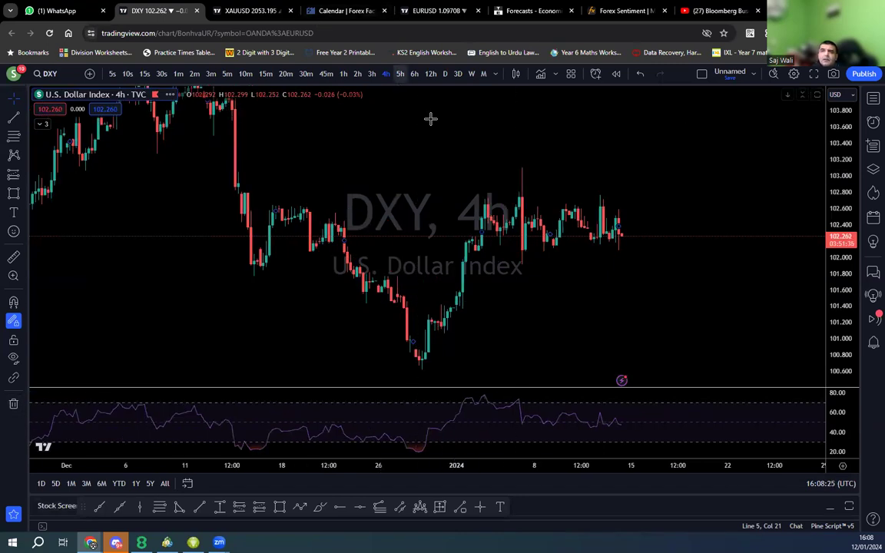
pyautogui.click(343, 73)
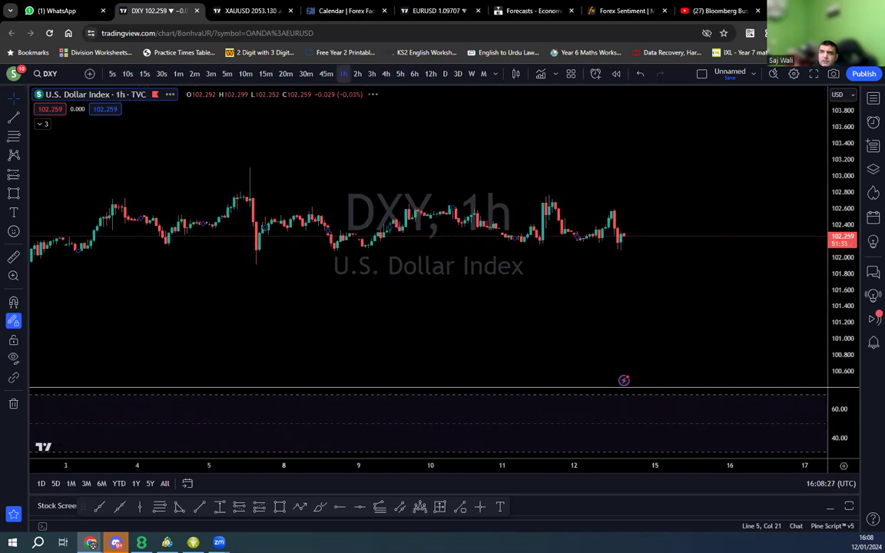
pyautogui.doubleClick(836, 360)
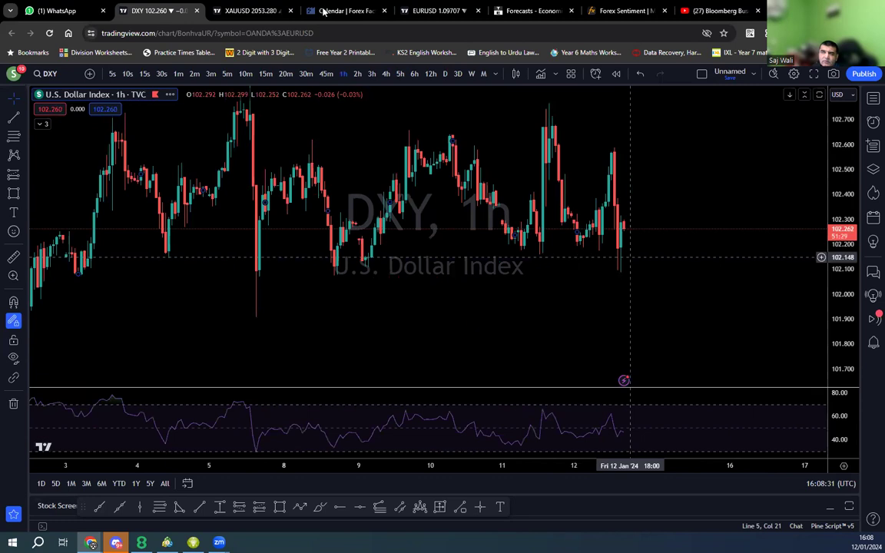
# - Show XAUUSD on the daily timeframe with the price scale compressed to about 1880–2200
pyautogui.click(236, 12)
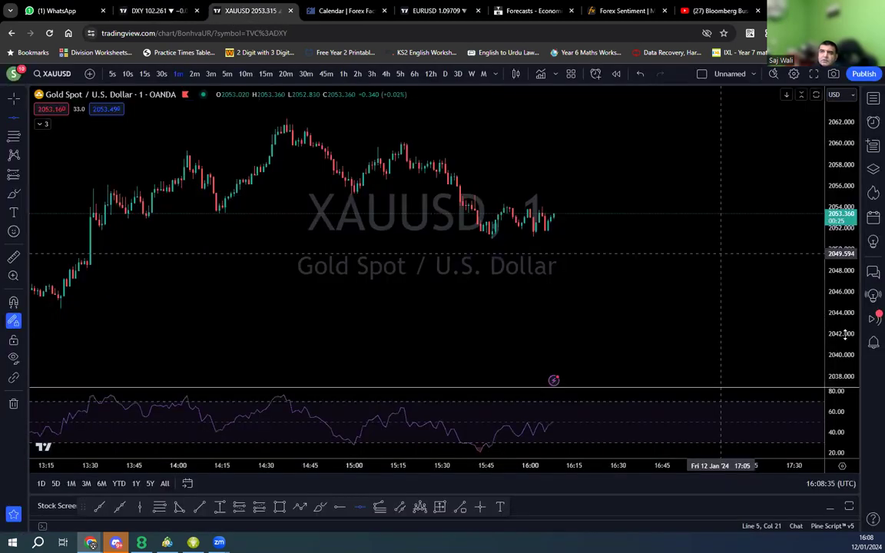
pyautogui.moveTo(845, 334); pyautogui.dragTo(849, 144)
pyautogui.moveTo(844, 260); pyautogui.dragTo(843, 265)
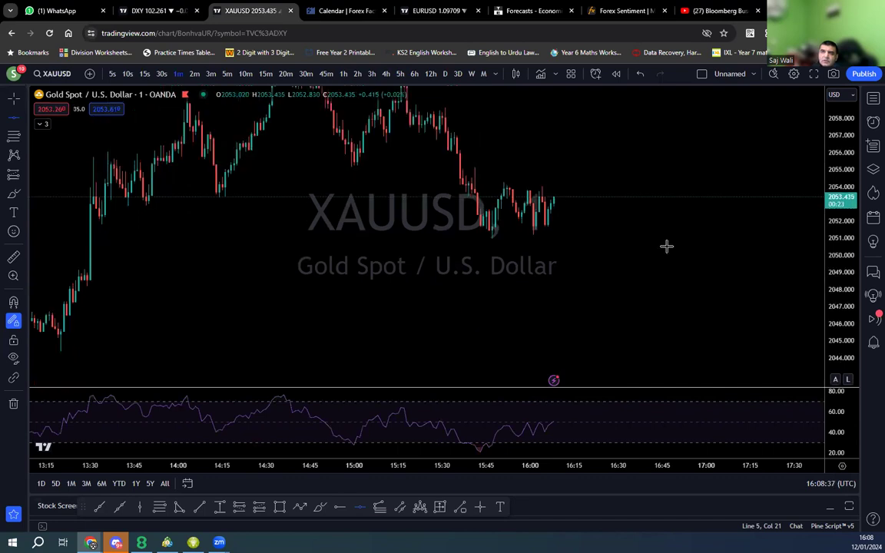
pyautogui.scroll(-2, 667, 246)
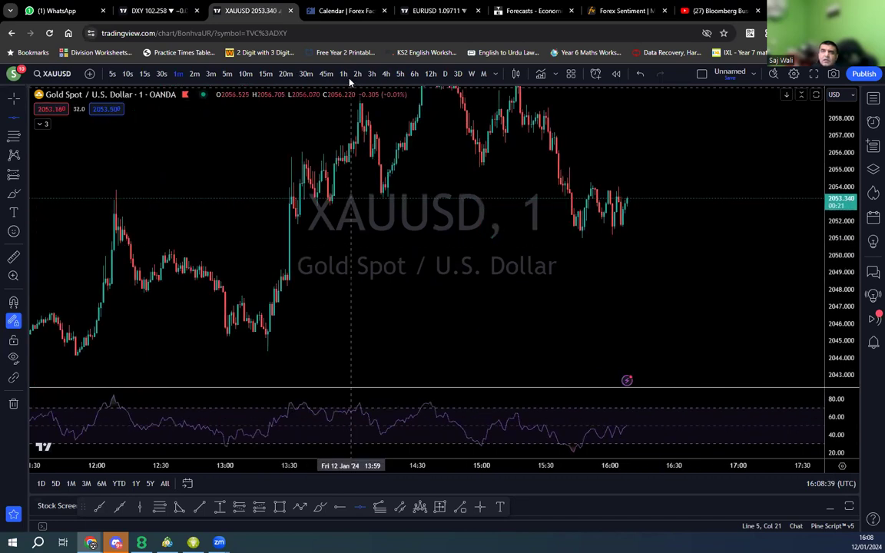
pyautogui.click(343, 73)
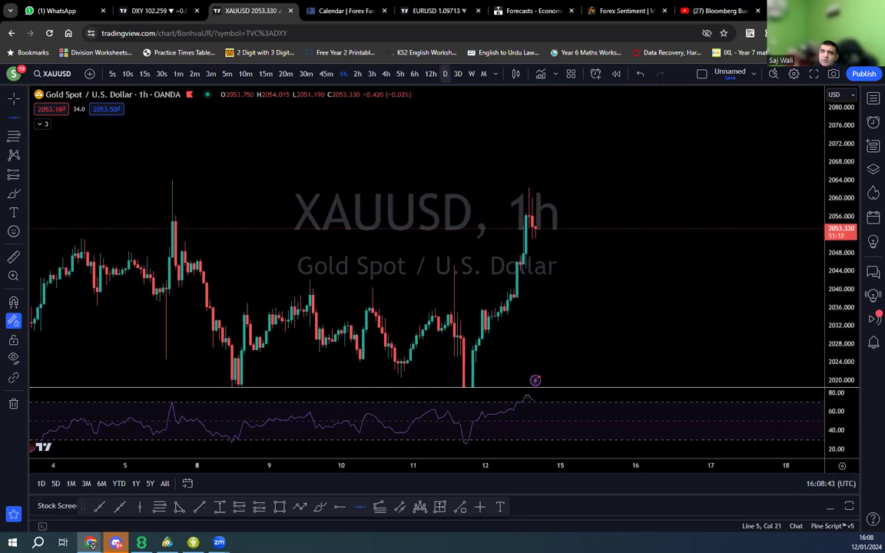
pyautogui.click(445, 74)
pyautogui.moveTo(840, 292); pyautogui.dragTo(835, 343)
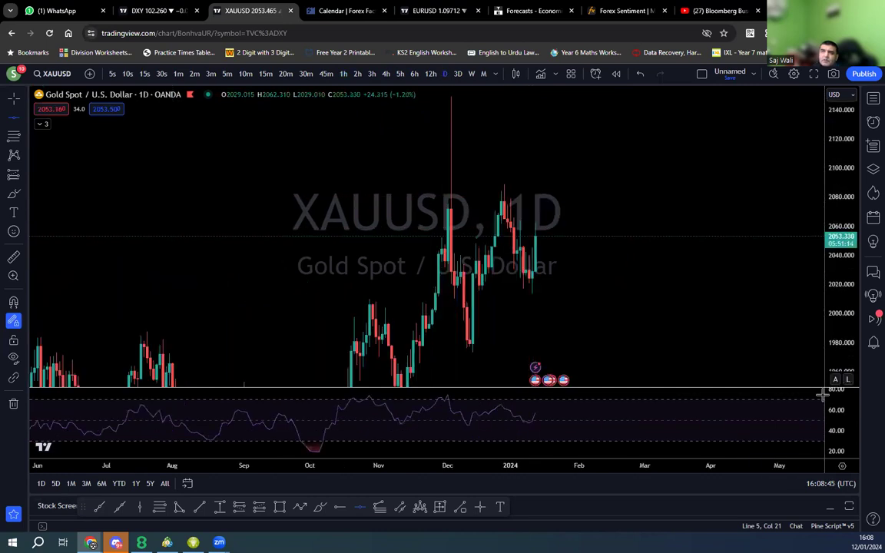
pyautogui.moveTo(822, 394); pyautogui.dragTo(819, 431)
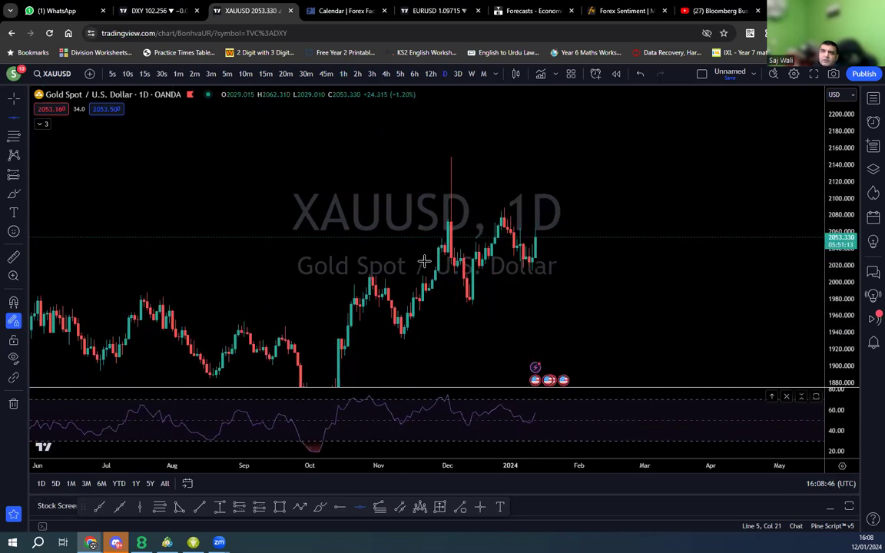
# - Sketch a green line along the rising lows, circle the November, December and latest touches, then clear them
pyautogui.click(320, 508)
pyautogui.click(368, 361)
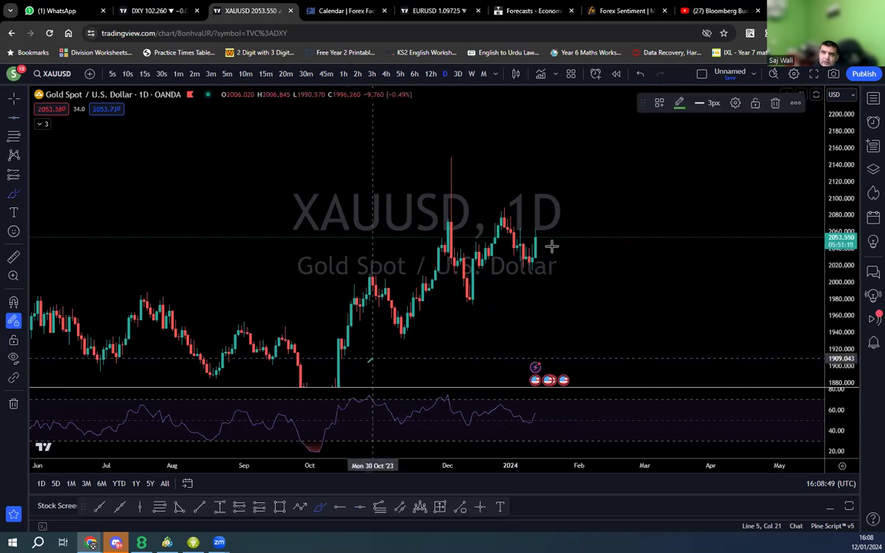
pyautogui.click(576, 233)
pyautogui.moveTo(402, 330); pyautogui.dragTo(401, 326)
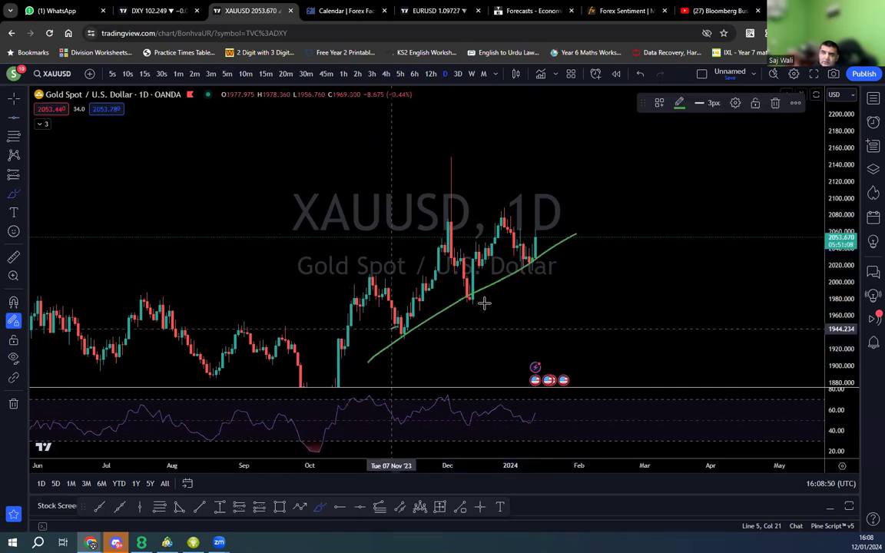
pyautogui.moveTo(465, 292); pyautogui.dragTo(474, 301)
pyautogui.moveTo(521, 269); pyautogui.dragTo(525, 258)
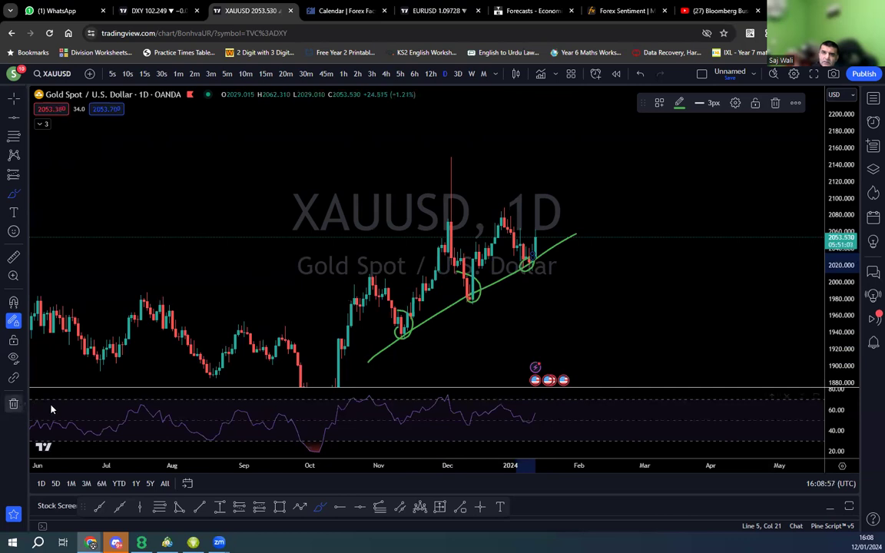
pyautogui.click(13, 403)
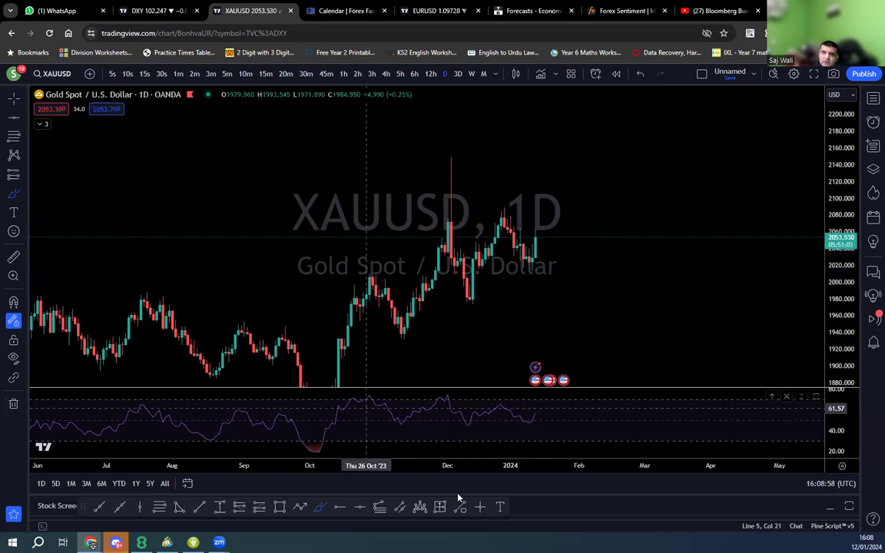
# - Mark a trend line from the November low with circled touches and an upward arc, then clear everything
pyautogui.click(199, 508)
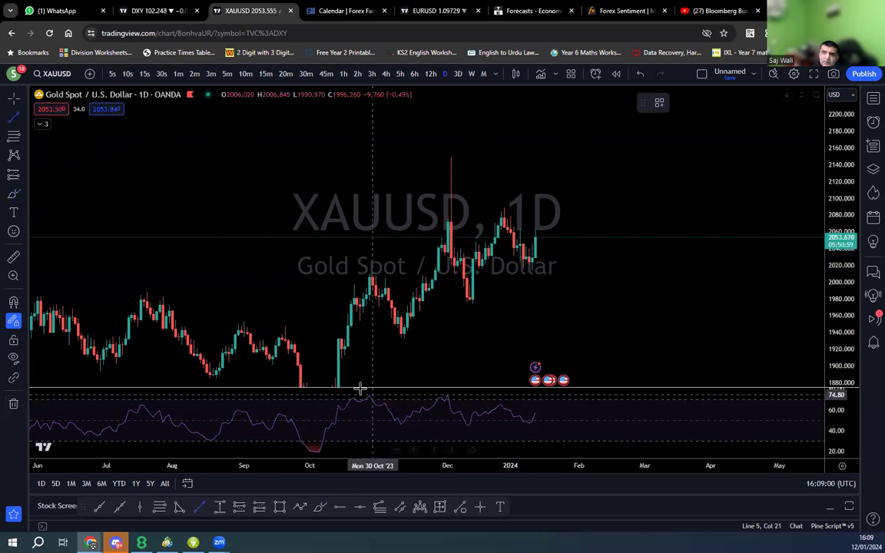
pyautogui.moveTo(608, 232); pyautogui.dragTo(603, 230)
pyautogui.click(601, 230)
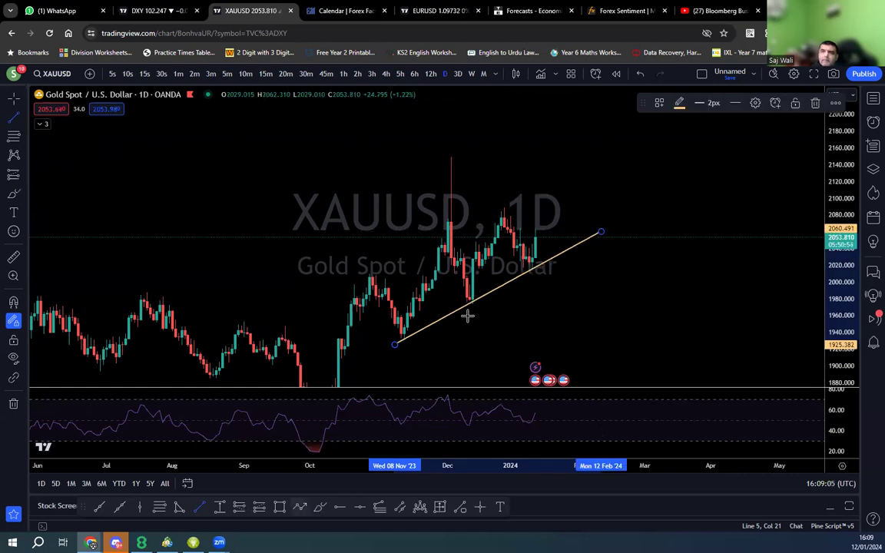
pyautogui.click(554, 271)
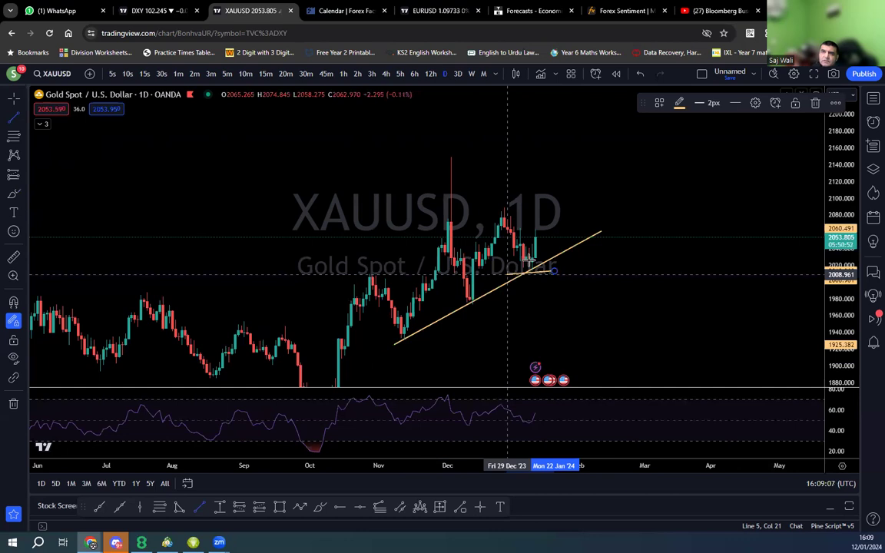
pyautogui.rightClick(606, 321)
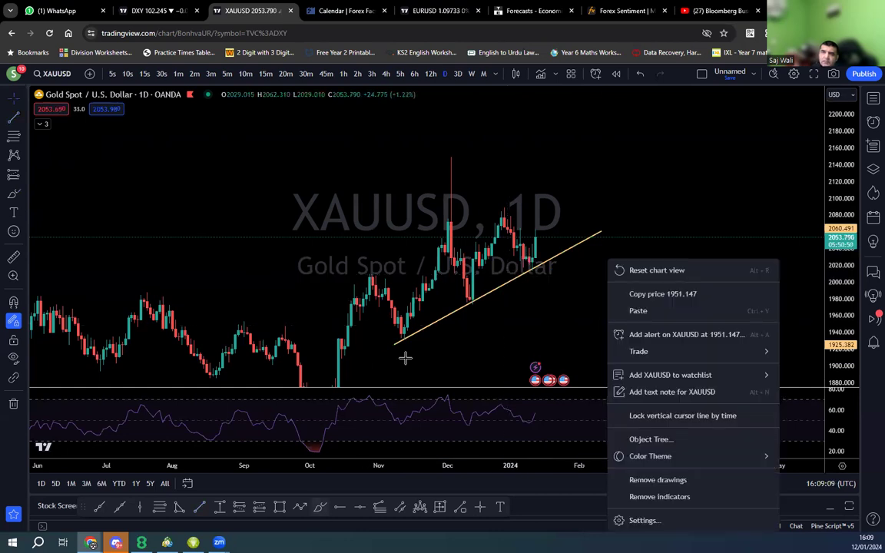
pyautogui.click(403, 352)
pyautogui.moveTo(397, 347); pyautogui.dragTo(415, 327)
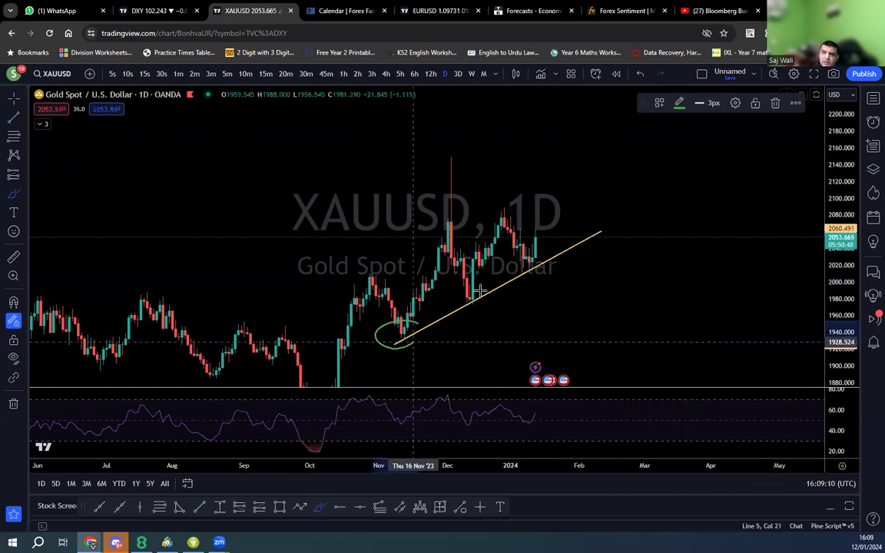
pyautogui.moveTo(480, 290); pyautogui.dragTo(482, 308)
pyautogui.moveTo(507, 254)
pyautogui.mouseDown()
pyautogui.moveTo(530, 273)
pyautogui.moveTo(547, 267)
pyautogui.moveTo(542, 273)
pyautogui.moveTo(567, 179)
pyautogui.mouseUp()
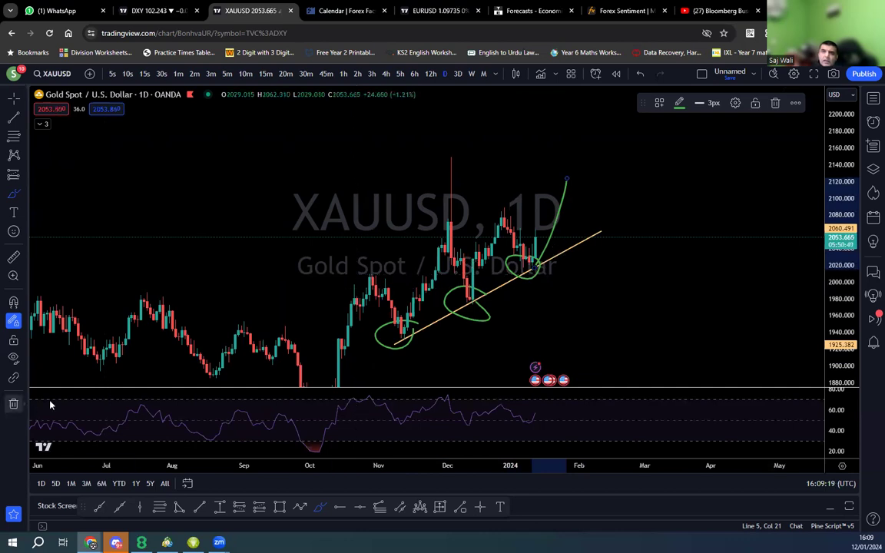
pyautogui.click(13, 403)
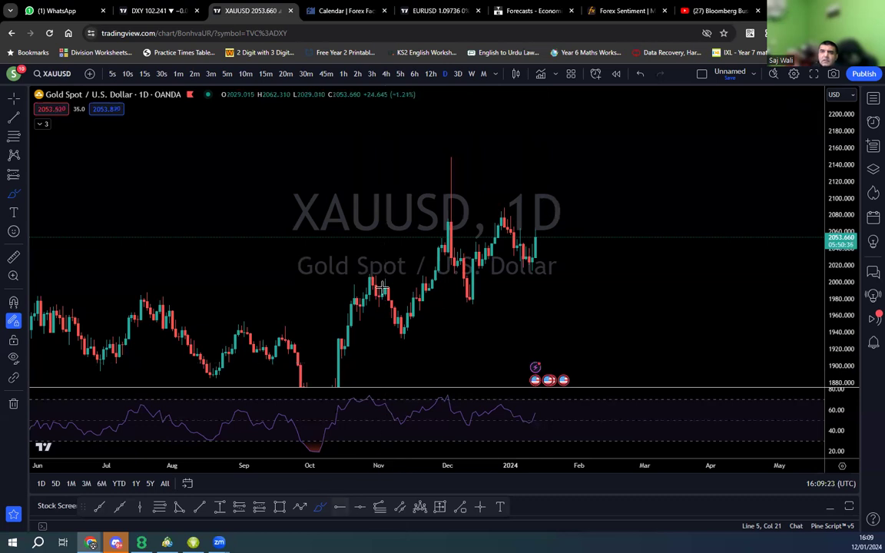
pyautogui.moveTo(359, 274); pyautogui.dragTo(599, 277)
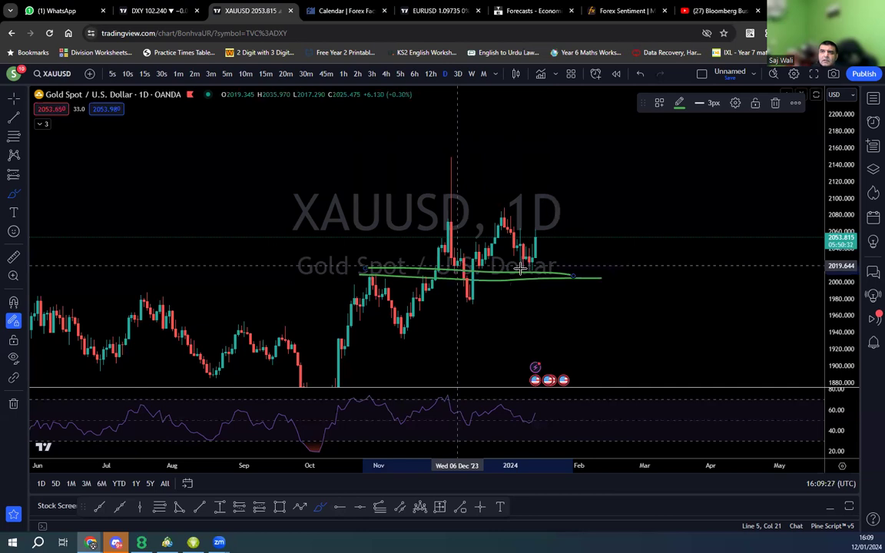
pyautogui.moveTo(538, 265); pyautogui.dragTo(542, 266)
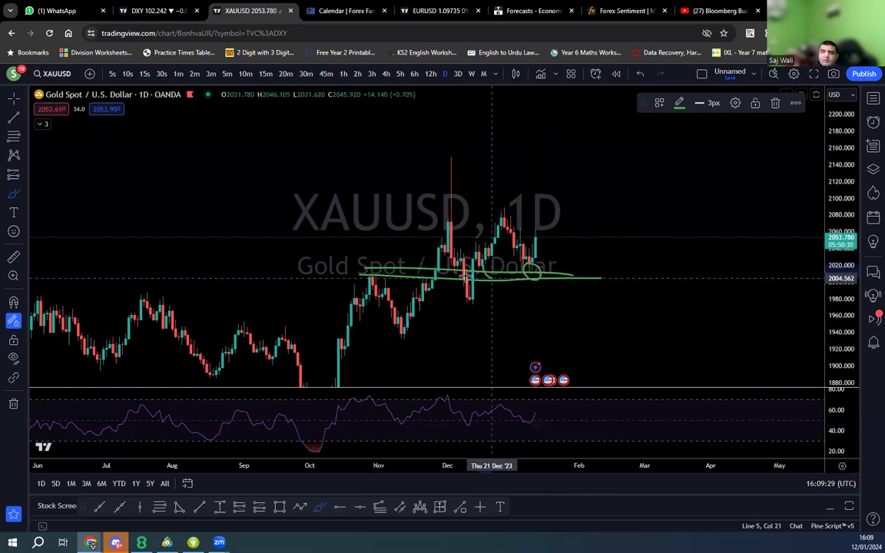
pyautogui.moveTo(391, 273); pyautogui.dragTo(388, 270)
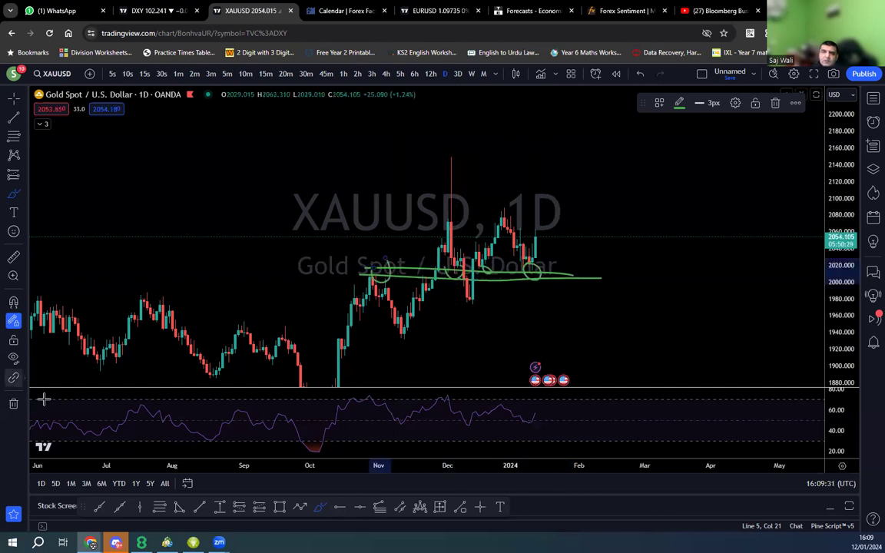
pyautogui.click(14, 403)
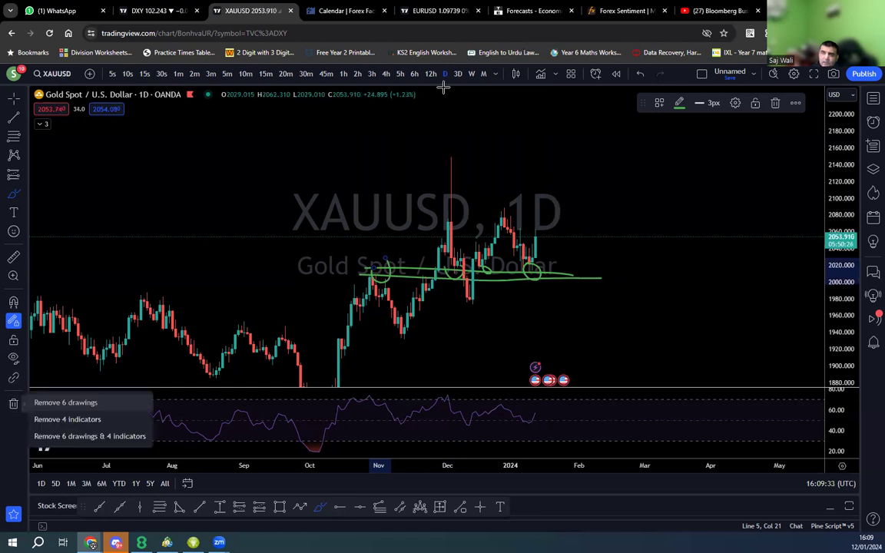
pyautogui.click(54, 403)
pyautogui.doubleClick(830, 218)
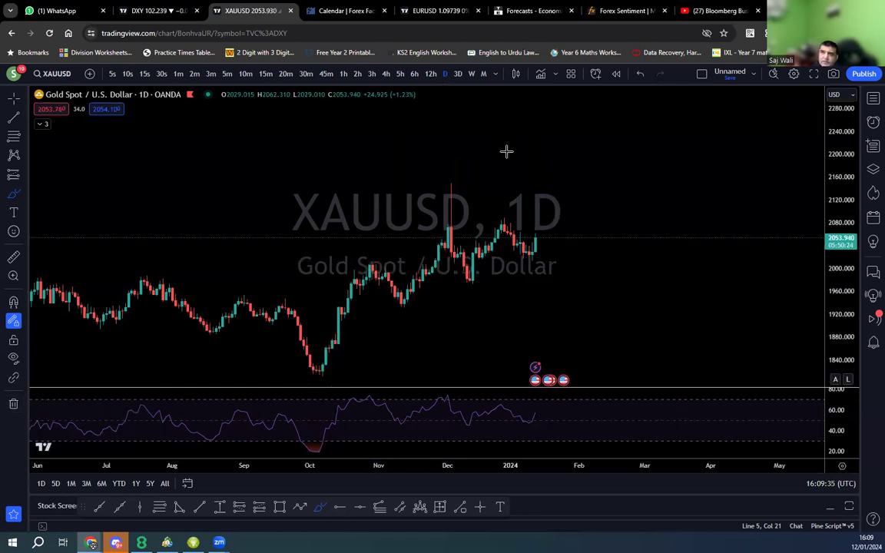
pyautogui.scroll(1, 505, 150)
# - Put XAUUSD on 4h, stretch the price scale and widen the bars to about two months
pyautogui.click(472, 74)
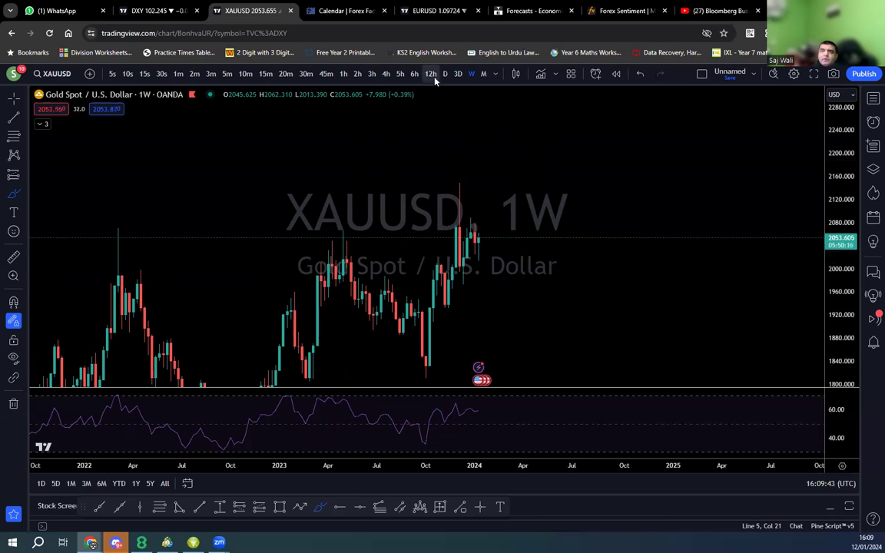
pyautogui.click(387, 74)
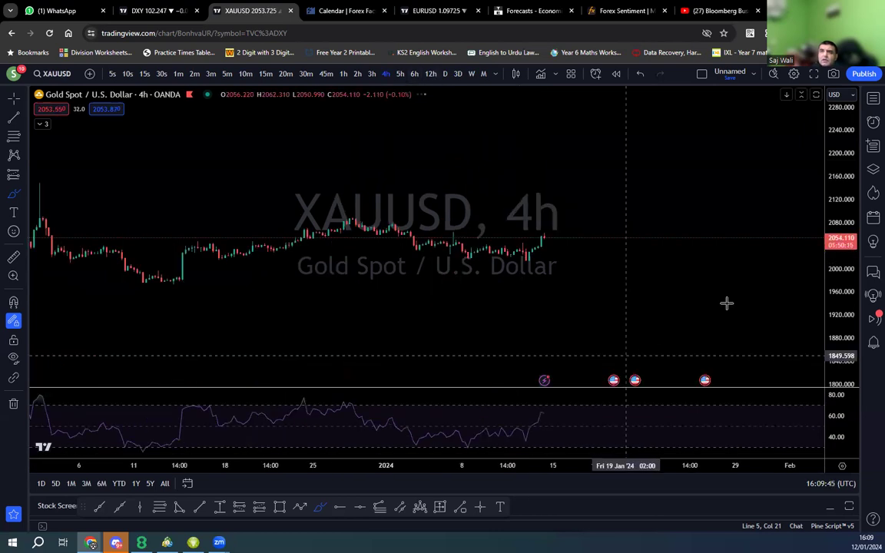
pyautogui.moveTo(834, 346); pyautogui.dragTo(840, 151)
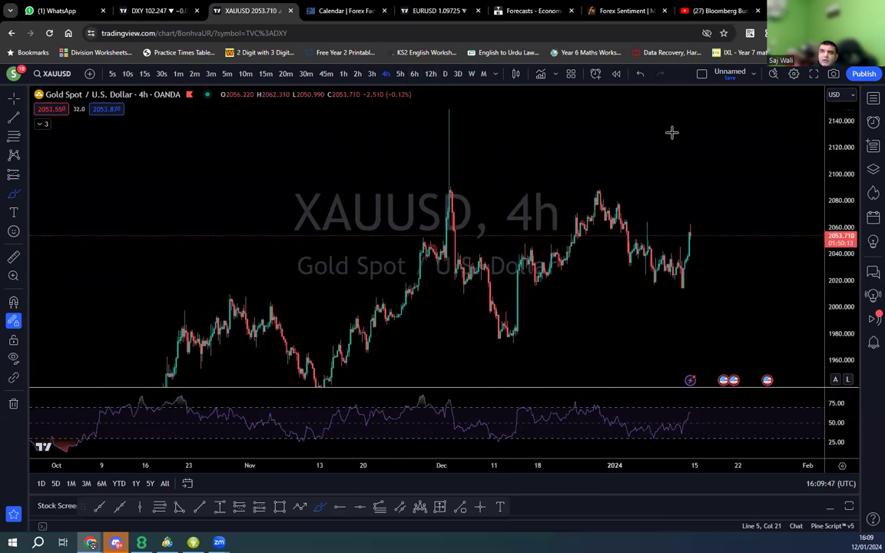
pyautogui.moveTo(307, 466); pyautogui.dragTo(330, 466)
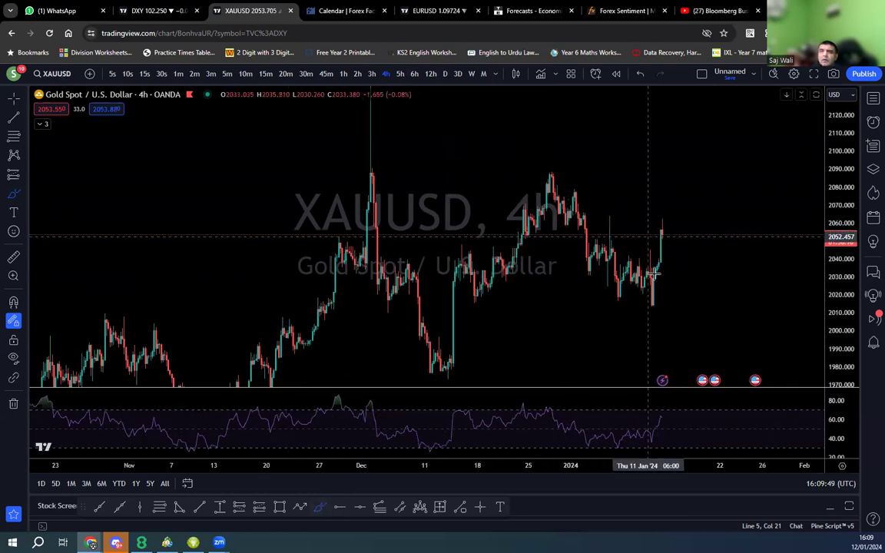
pyautogui.scroll(3, 663, 312)
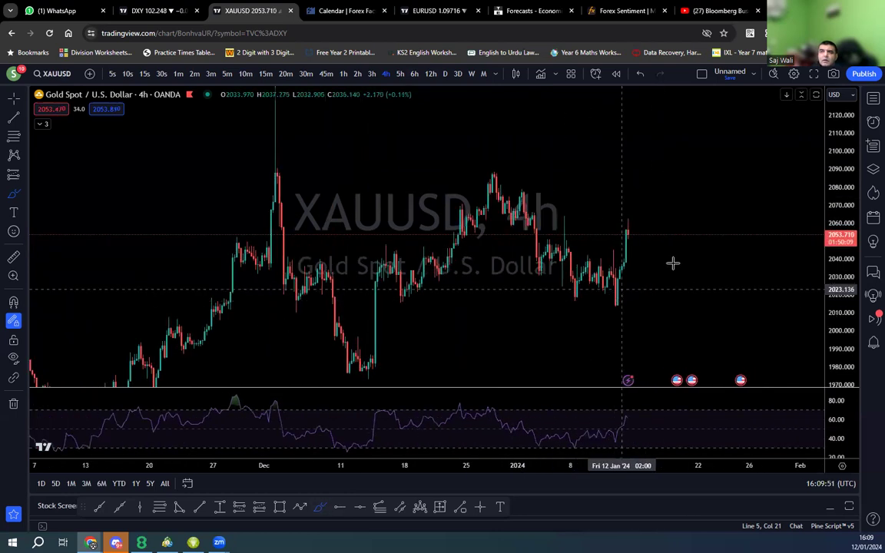
# - Sketch green support near 2015, extend it left, trace the bounce, and draw a neckline near 2040
pyautogui.moveTo(392, 307); pyautogui.dragTo(644, 309)
pyautogui.moveTo(540, 304); pyautogui.dragTo(370, 297)
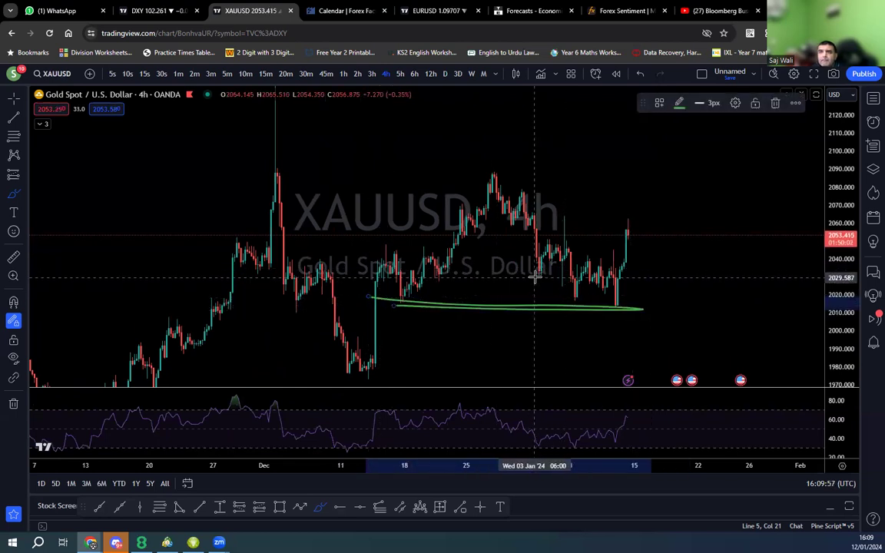
pyautogui.moveTo(536, 275)
pyautogui.mouseDown()
pyautogui.moveTo(556, 230)
pyautogui.moveTo(573, 295)
pyautogui.moveTo(592, 264)
pyautogui.moveTo(584, 279)
pyautogui.moveTo(592, 265)
pyautogui.moveTo(619, 305)
pyautogui.mouseUp()
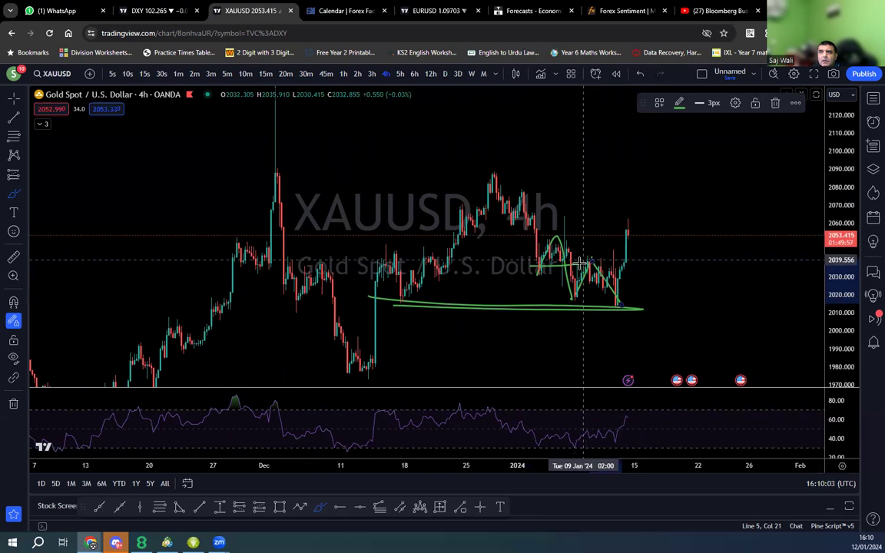
pyautogui.moveTo(565, 261)
pyautogui.mouseDown()
pyautogui.moveTo(637, 259)
pyautogui.moveTo(636, 222)
pyautogui.mouseUp()
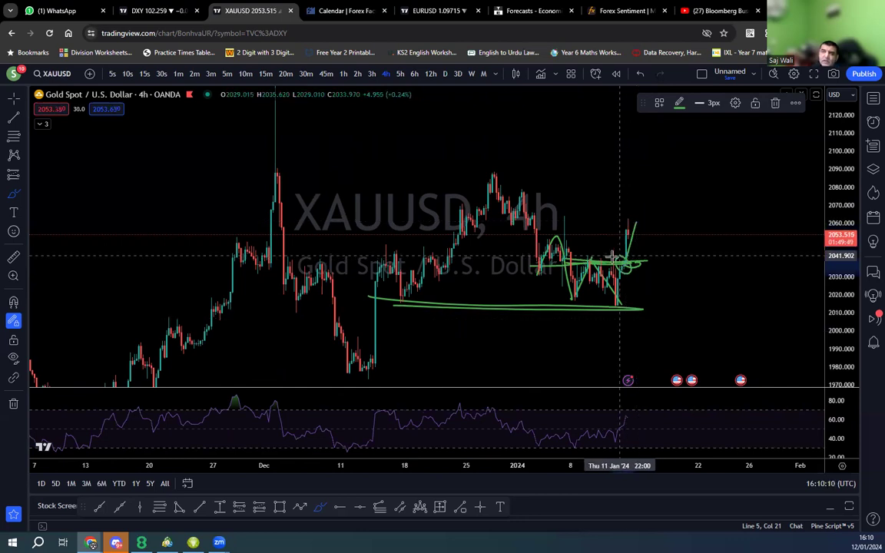
# - Remove all drawings, sketch a breakout circle, zigzag and projection toward 2085, then clear them again
pyautogui.click(14, 404)
pyautogui.click(53, 402)
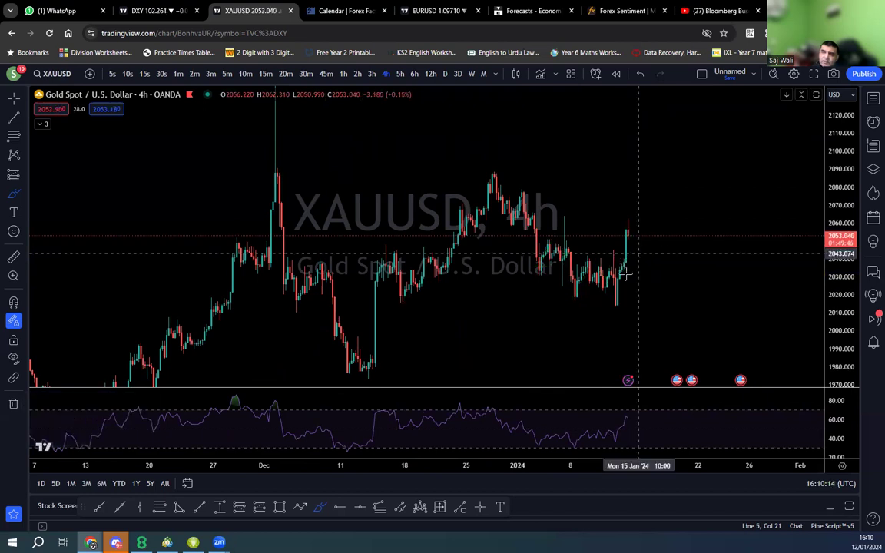
pyautogui.moveTo(626, 269); pyautogui.dragTo(622, 261)
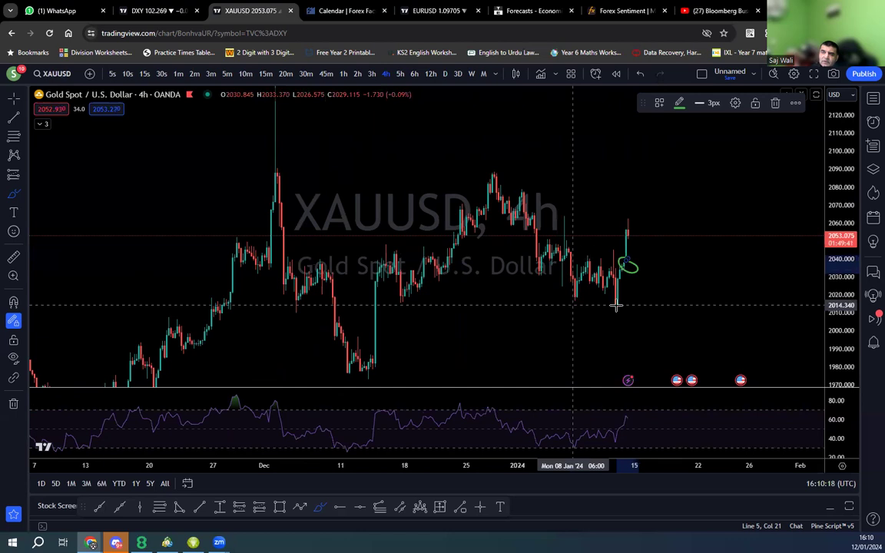
pyautogui.moveTo(616, 305); pyautogui.dragTo(575, 300)
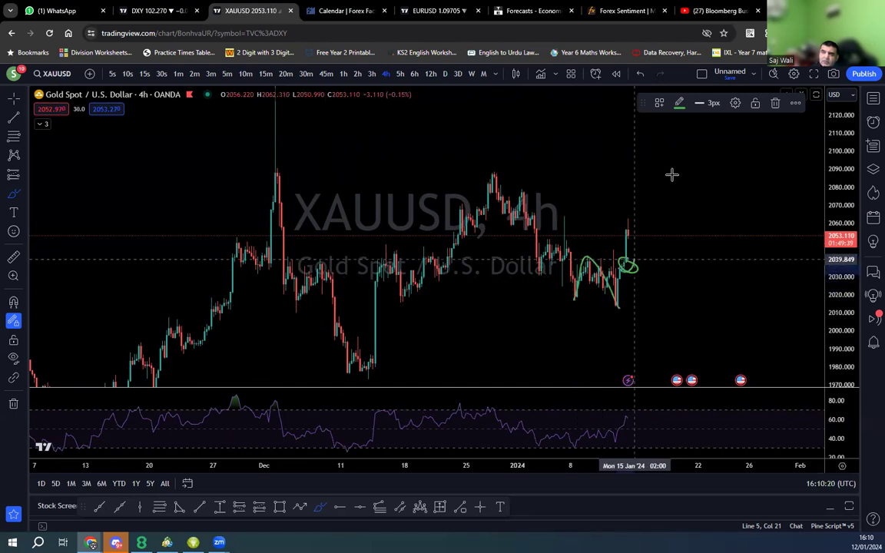
pyautogui.moveTo(628, 258); pyautogui.dragTo(673, 176)
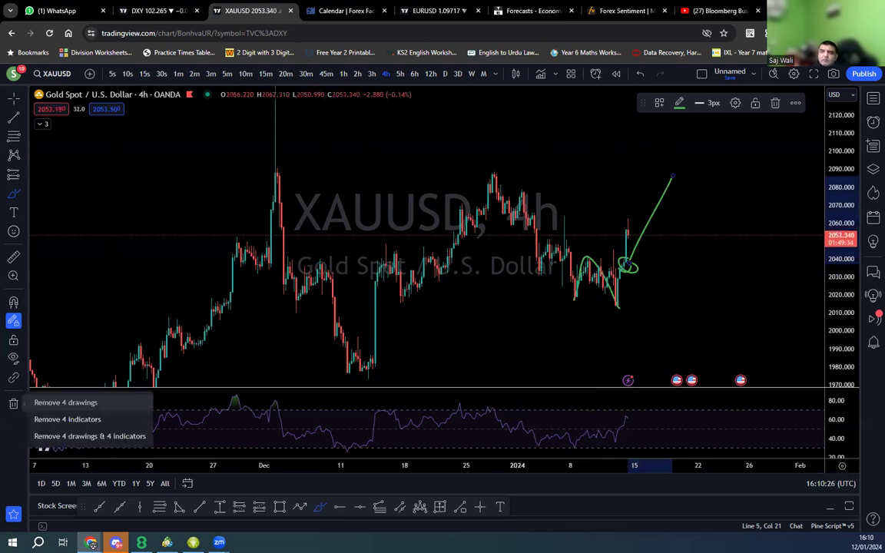
pyautogui.click(66, 403)
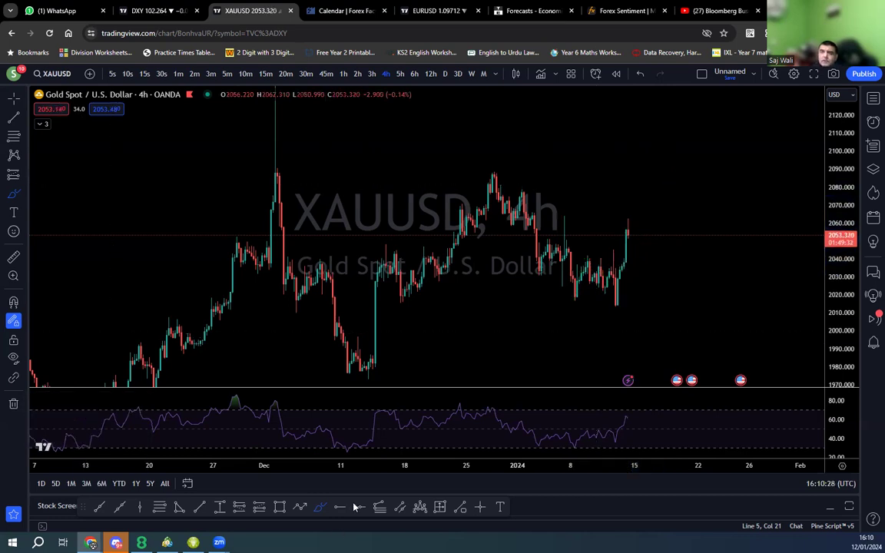
pyautogui.click(650, 213)
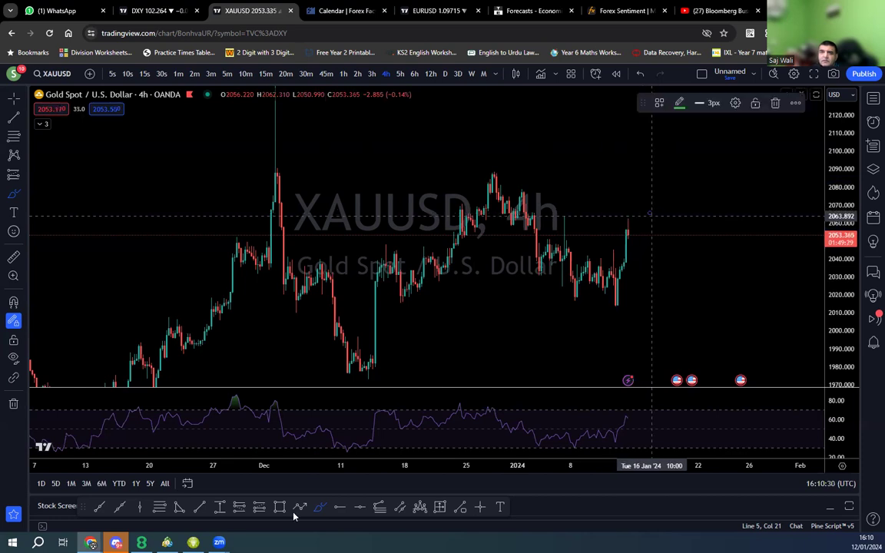
# - View XAUUSD on the daily timeframe, then switch to 1h and zoom into early-to-mid January
pyautogui.click(358, 507)
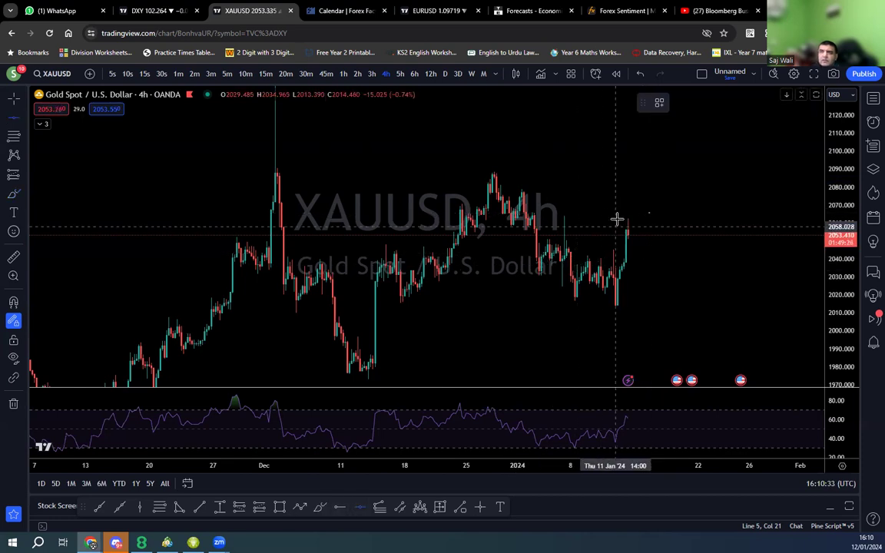
pyautogui.click(446, 74)
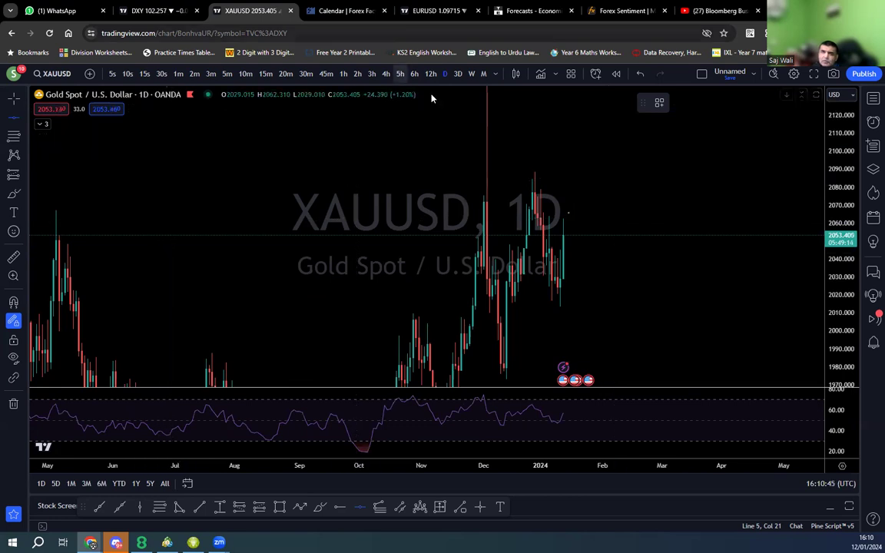
pyautogui.click(343, 74)
pyautogui.scroll(-2, 707, 308)
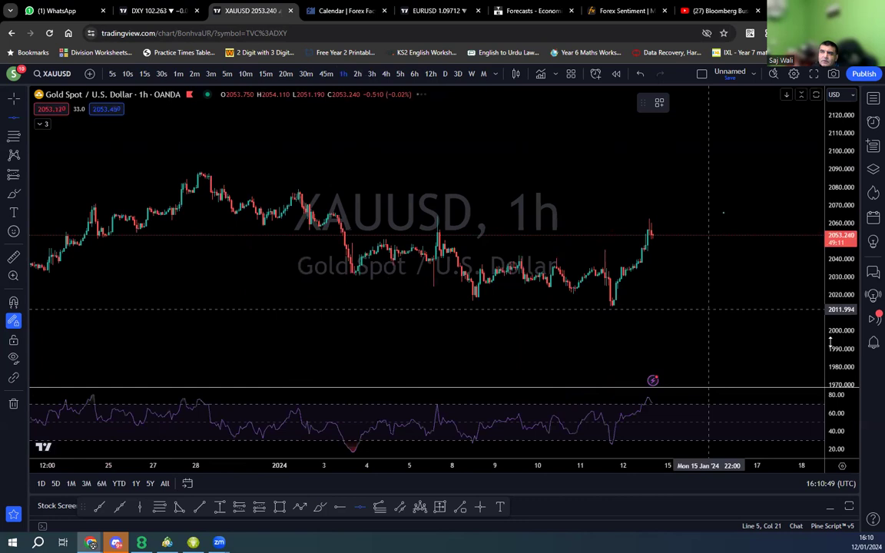
pyautogui.scroll(3, 424, 247)
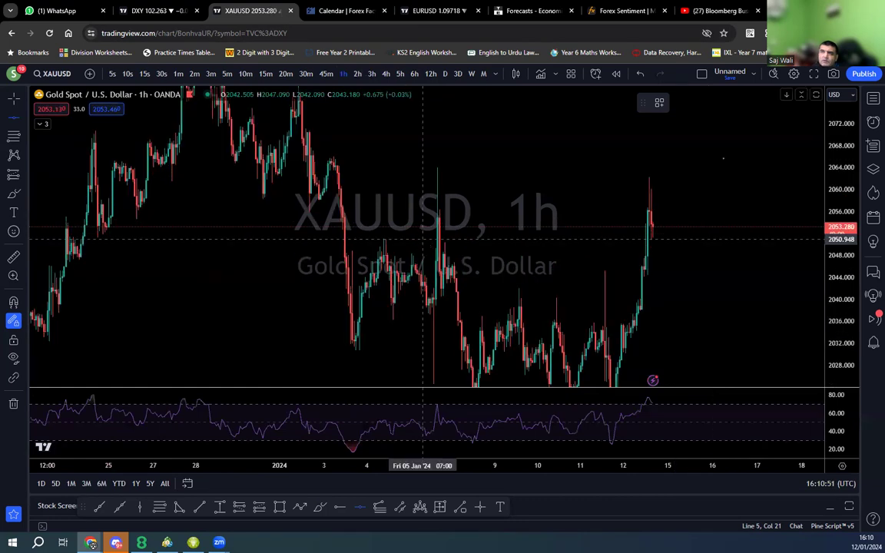
pyautogui.scroll(-2, 840, 193)
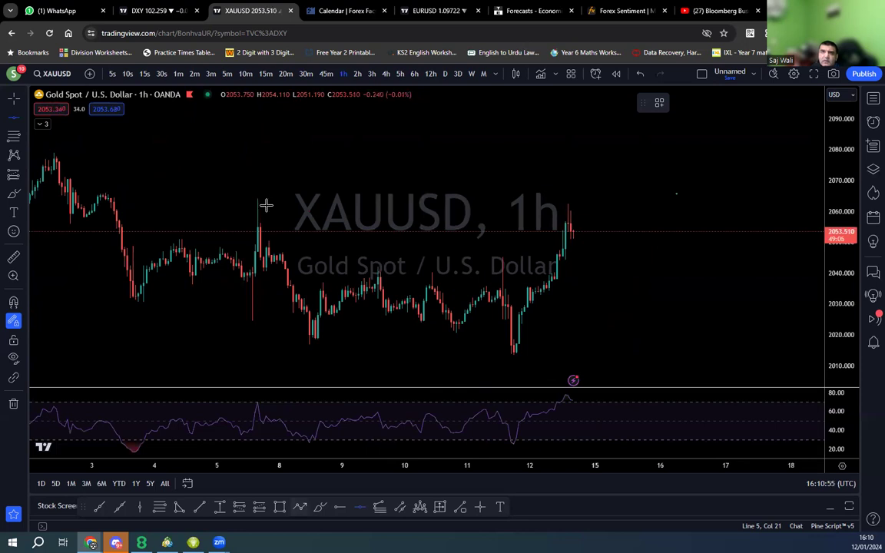
# - With Alt+Shift+R, draw a thin 2064–2066 rectangle over the recent highs and stretch the price scale
pyautogui.hotkey('alt', 'shift', 'r')
pyautogui.moveTo(634, 205); pyautogui.dragTo(639, 195)
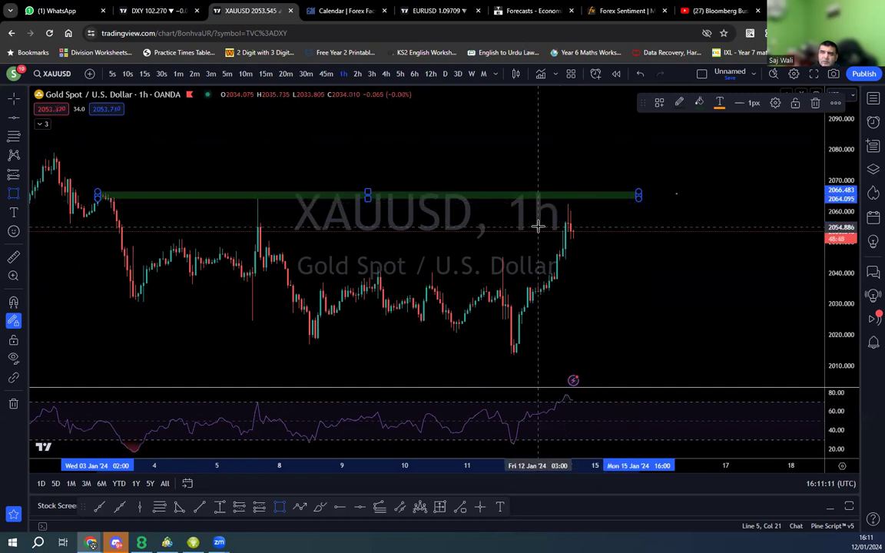
pyautogui.scroll(1, 567, 216)
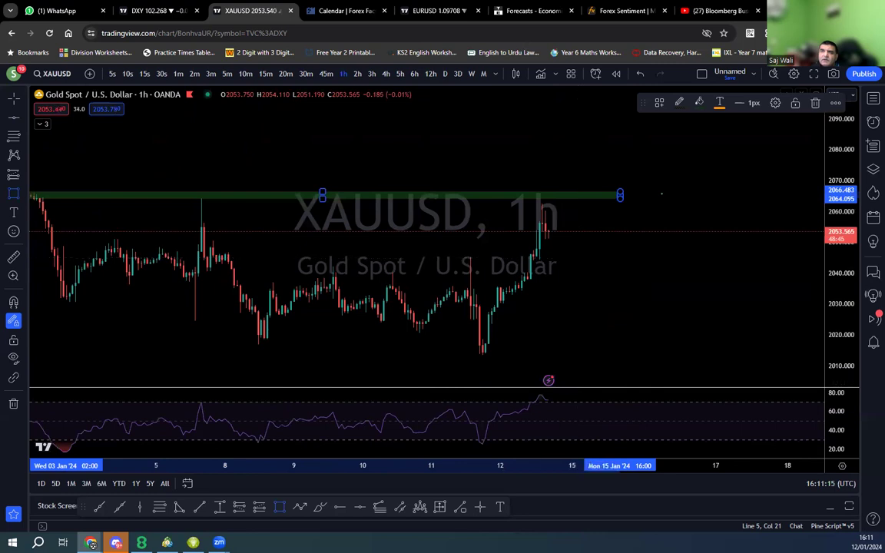
pyautogui.moveTo(836, 297); pyautogui.dragTo(758, 162)
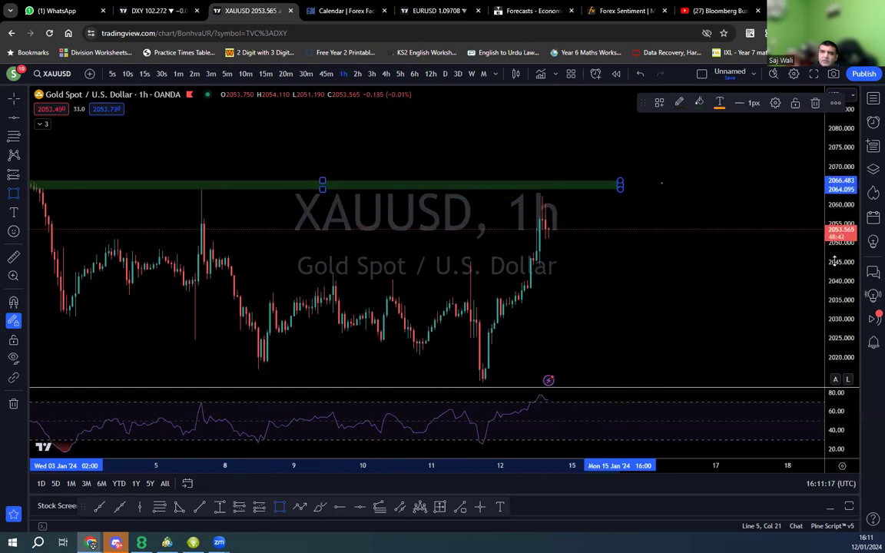